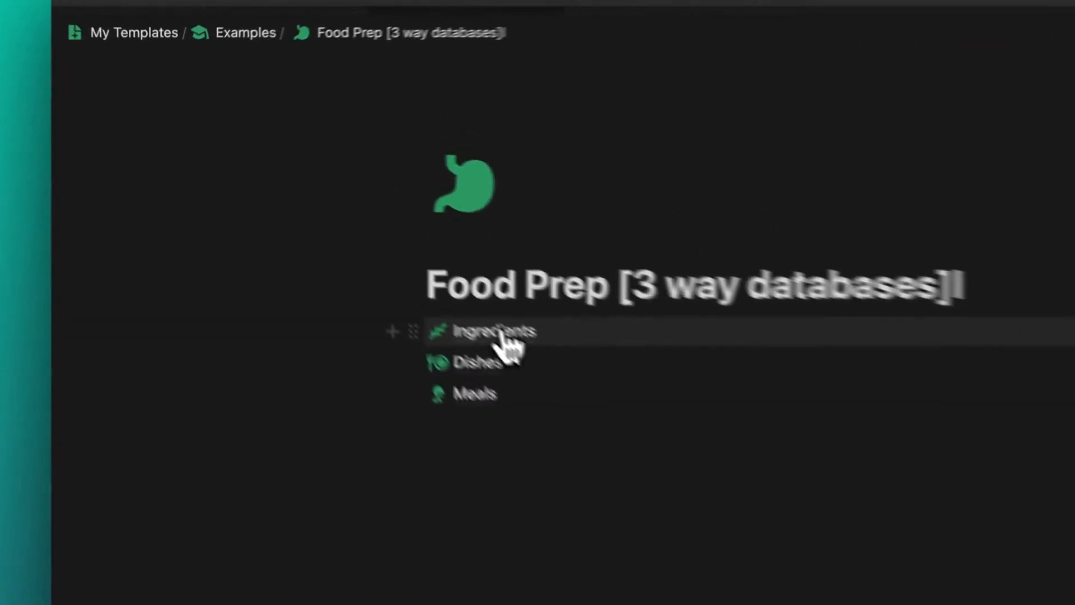
- Look through the Ingredients, Dishes and Meals databases from the Food Prep page
click(500, 333)
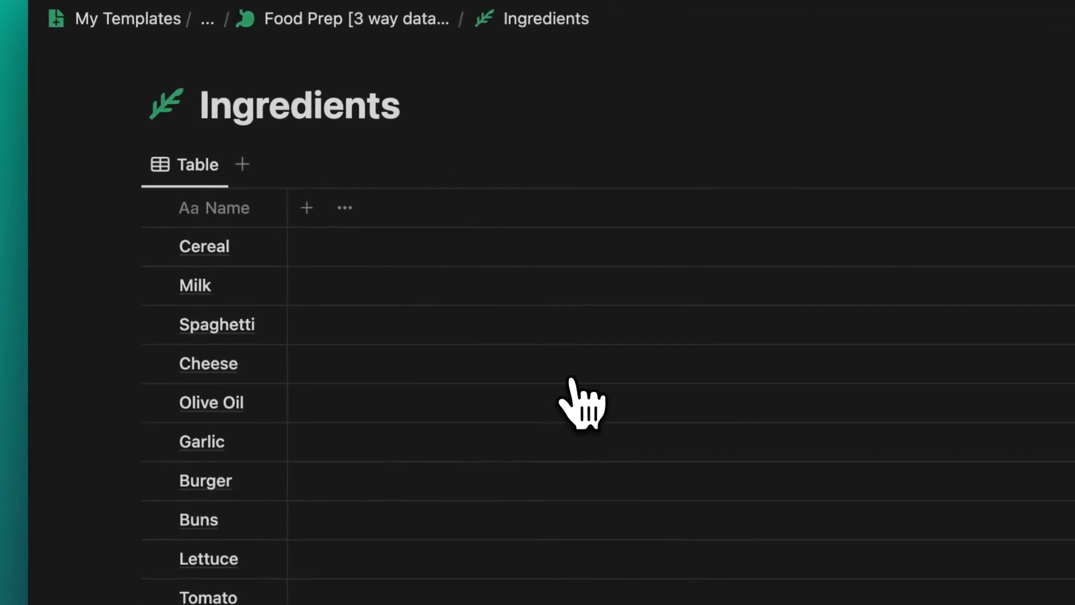
click(443, 22)
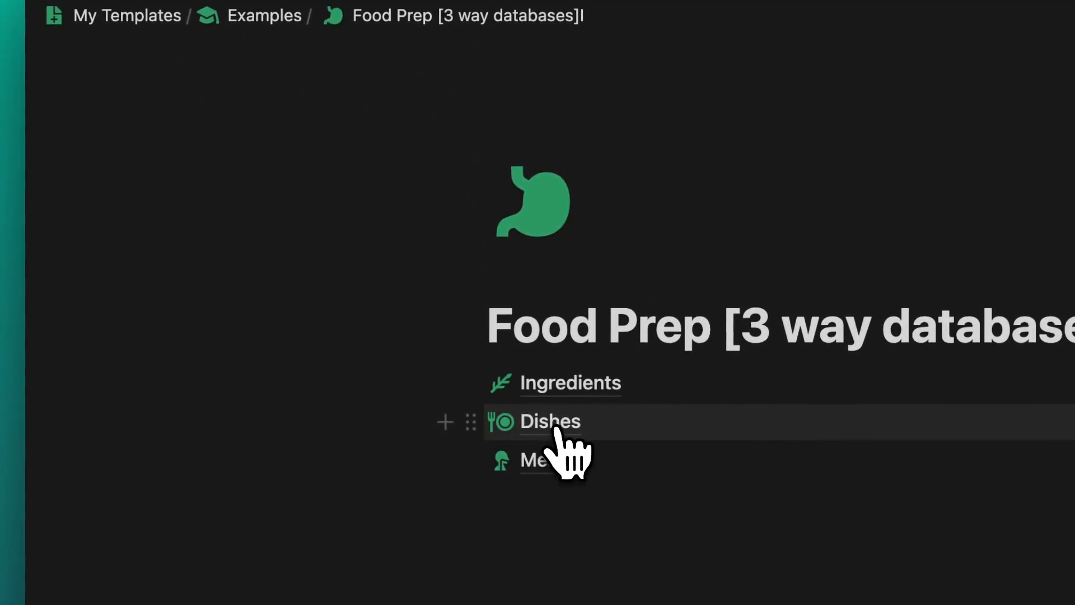
click(556, 427)
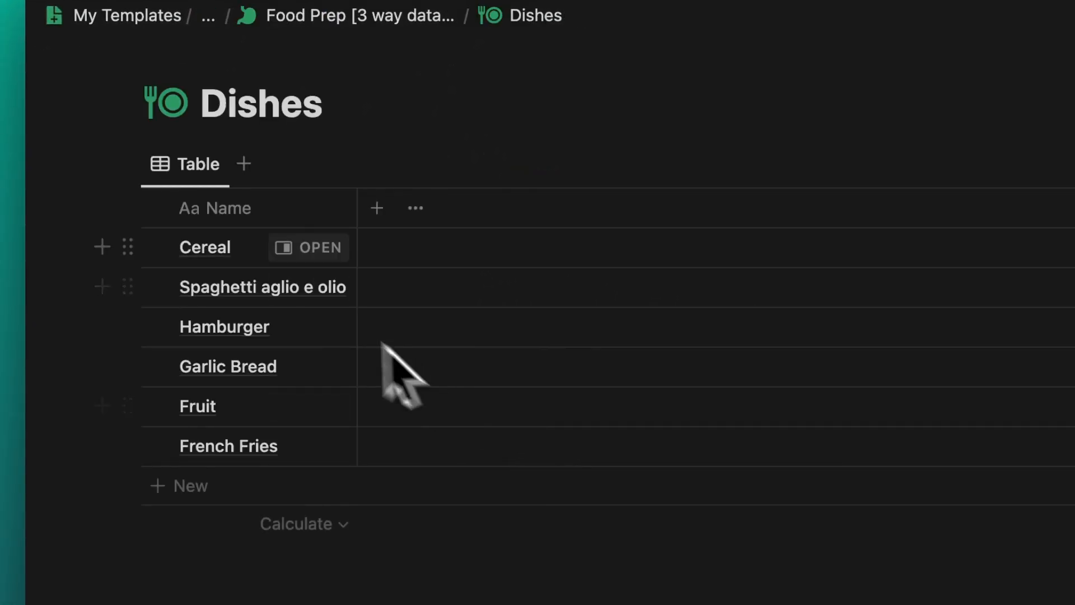
click(386, 17)
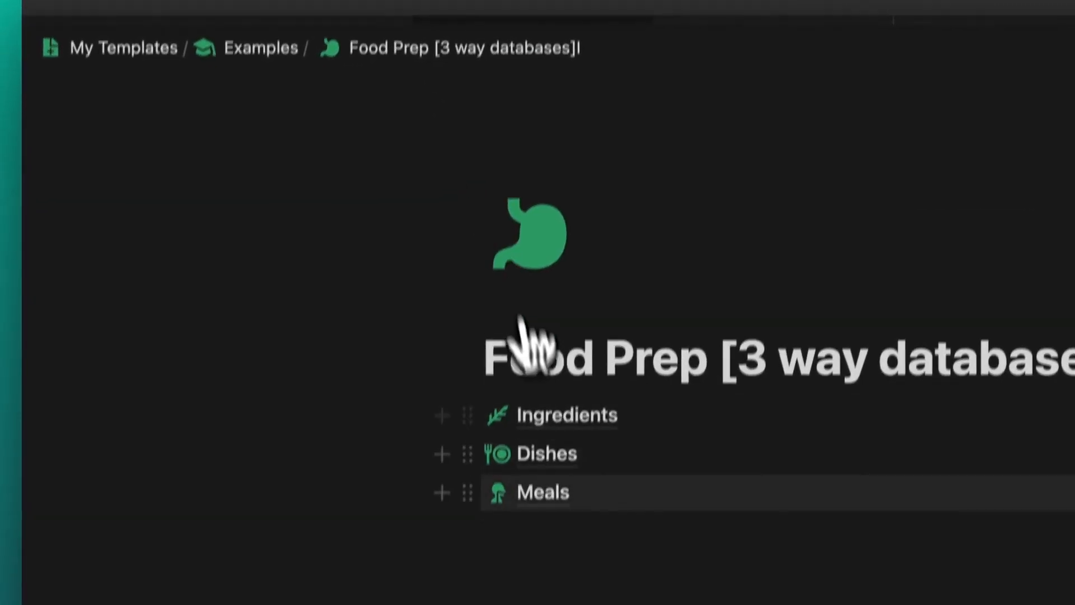
click(543, 491)
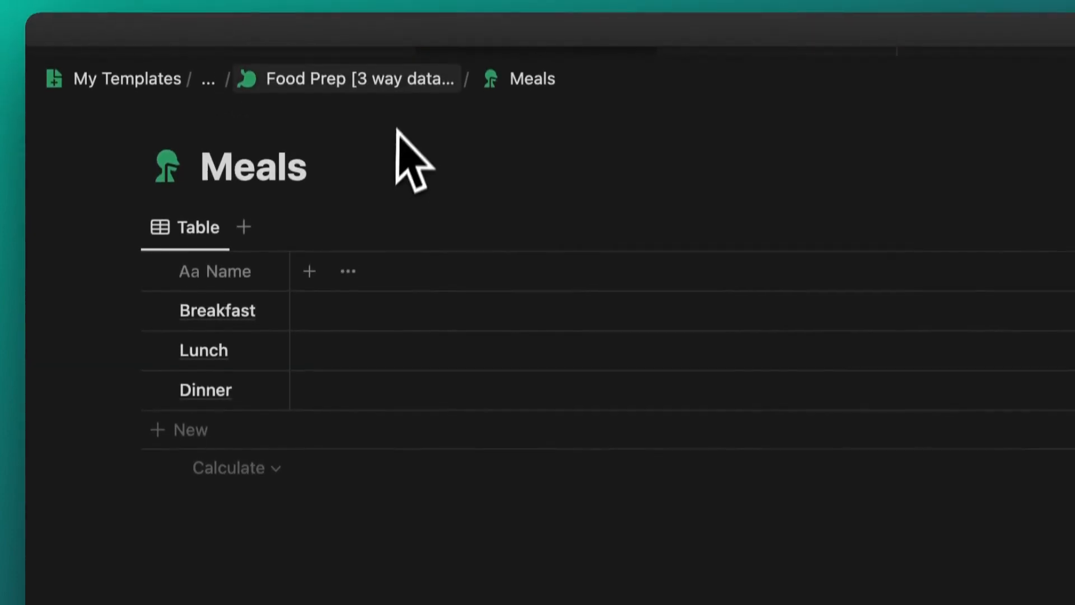
click(406, 81)
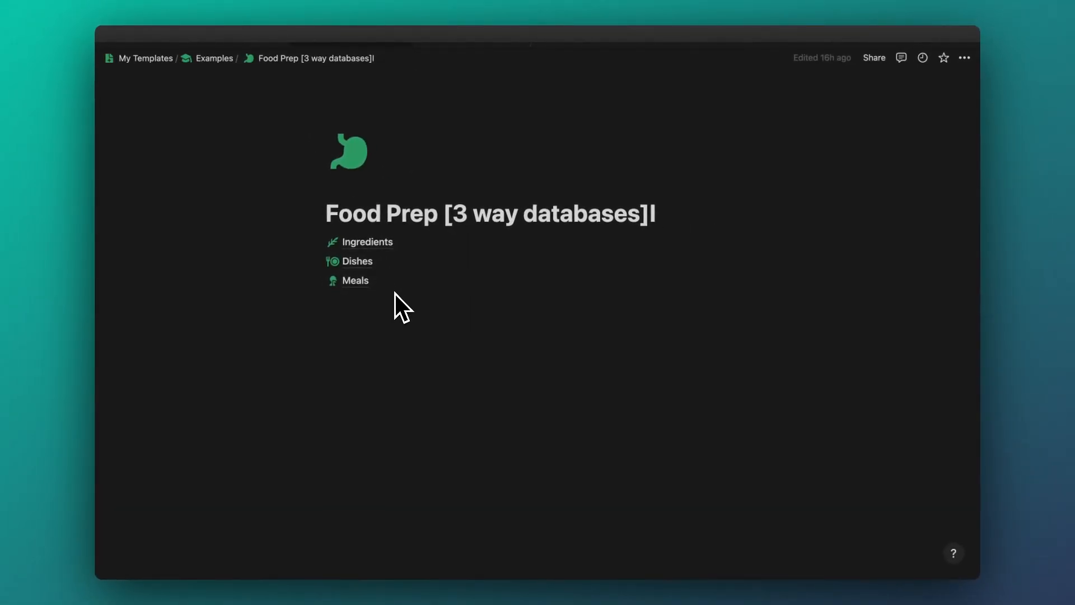
- In Ingredients, add a Relation property to Dishes that also shows on Dishes
click(379, 245)
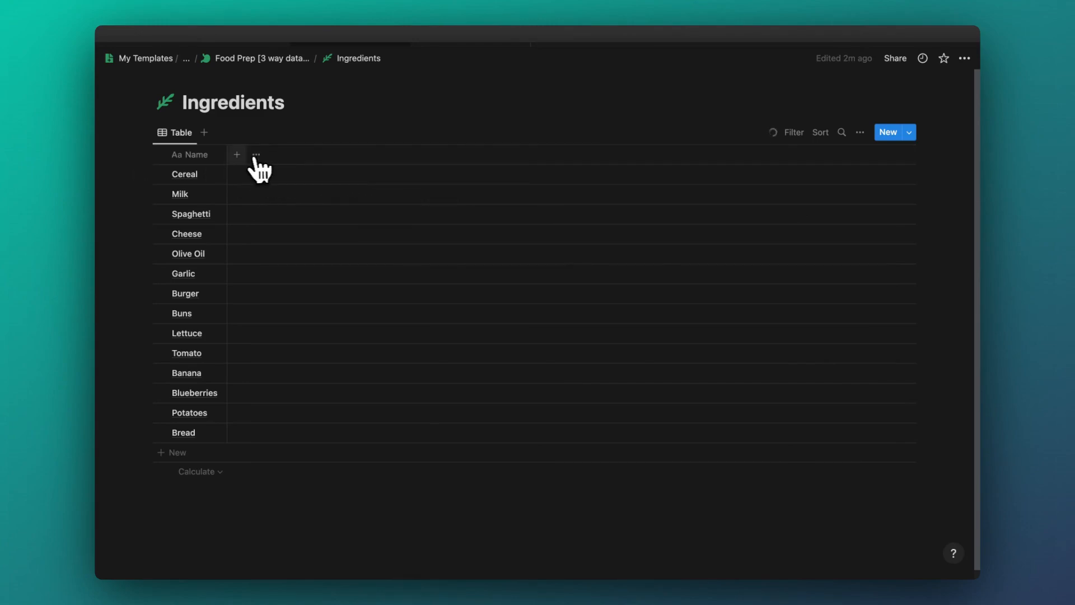
click(236, 155)
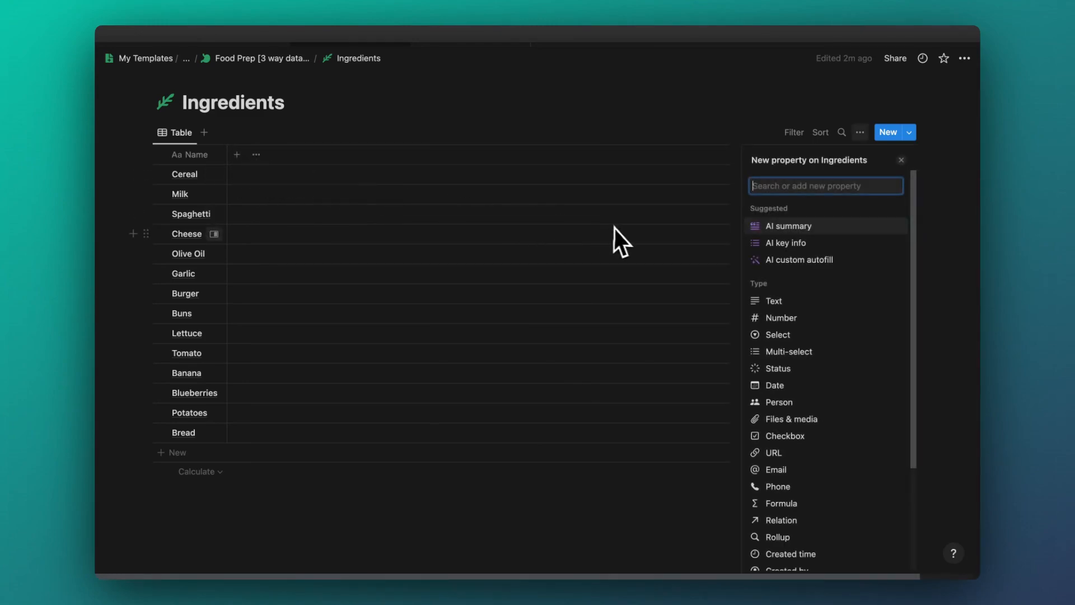
text(rela)
key(Return)
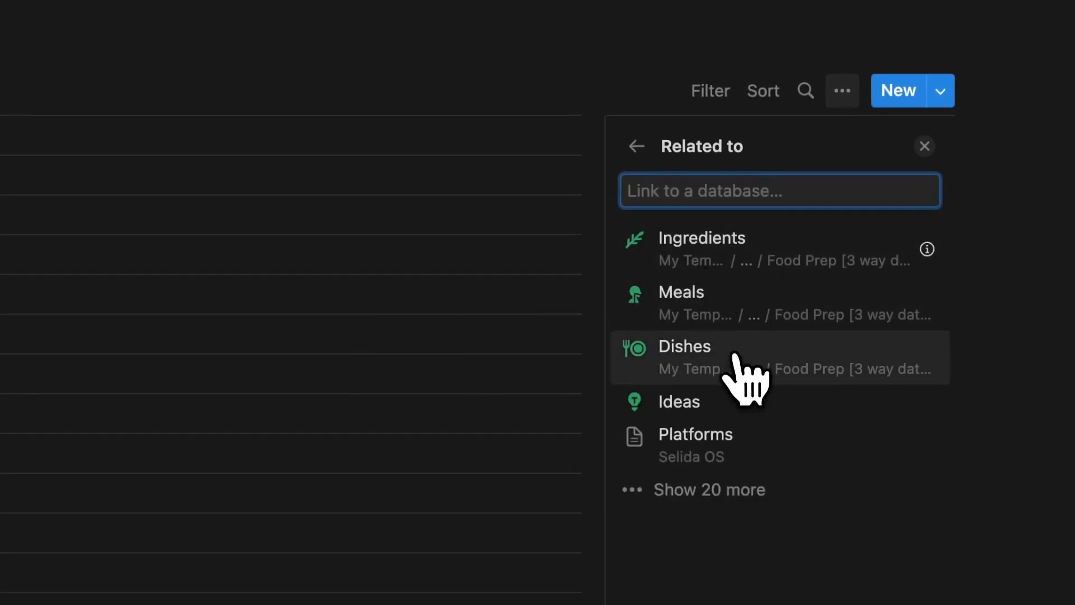
click(744, 381)
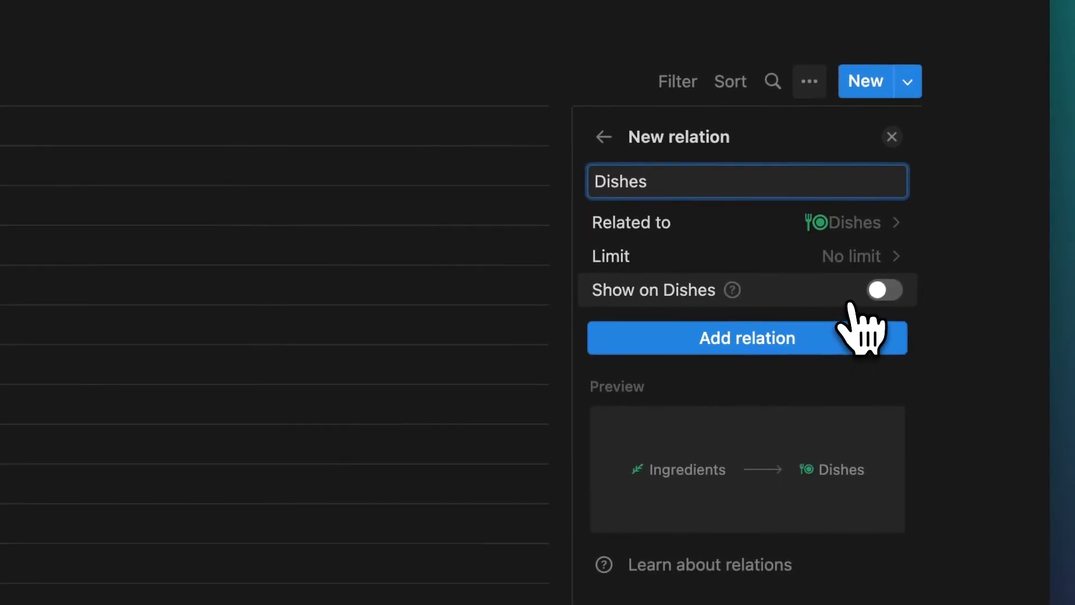
click(884, 290)
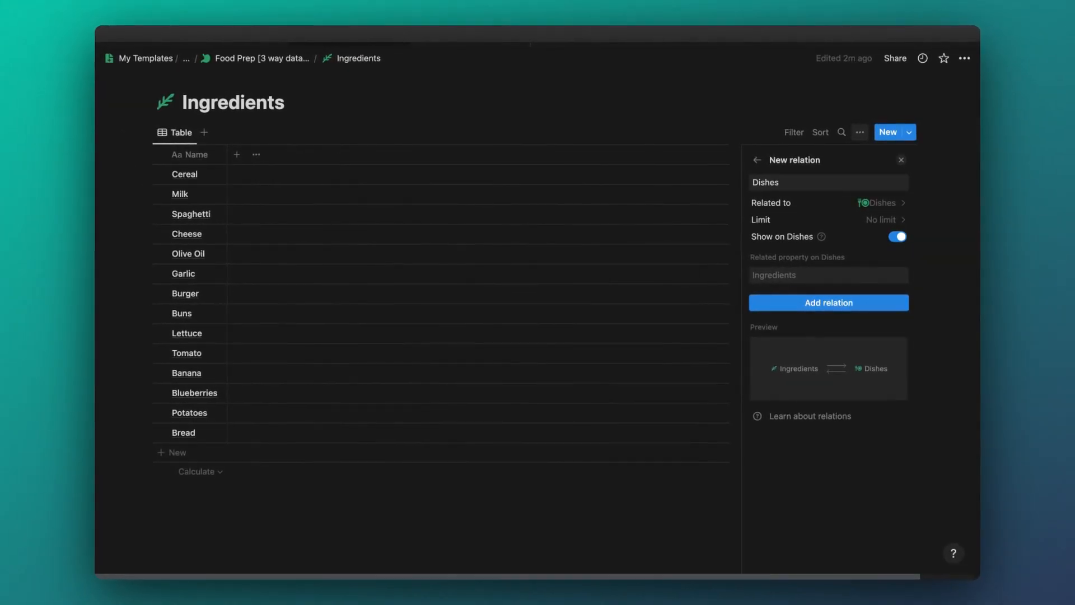
click(848, 302)
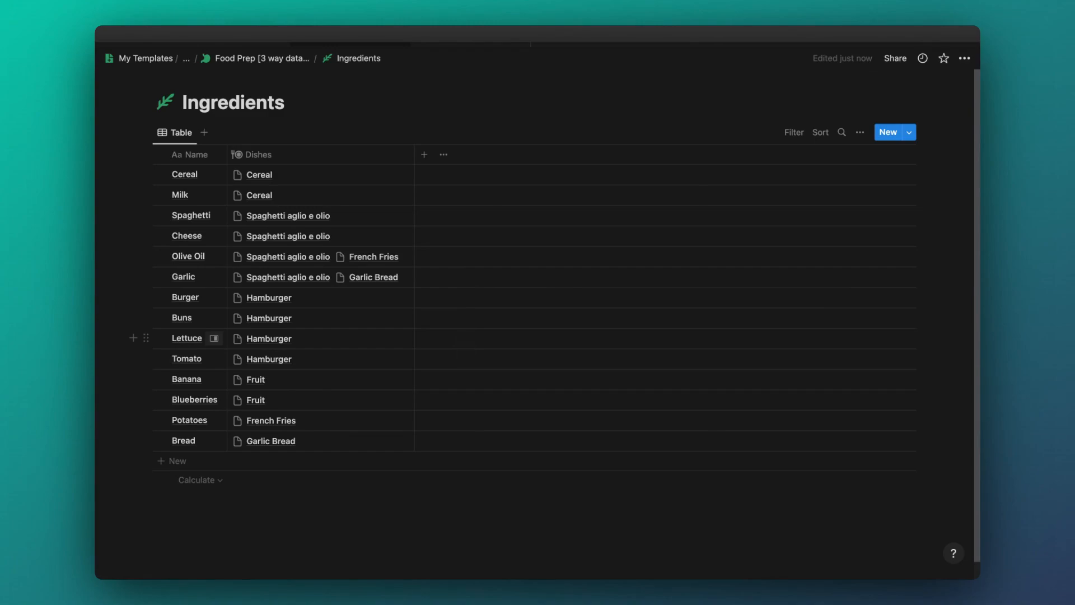
- Open the Dishes database from Food Prep and widen its Ingredients column
click(262, 58)
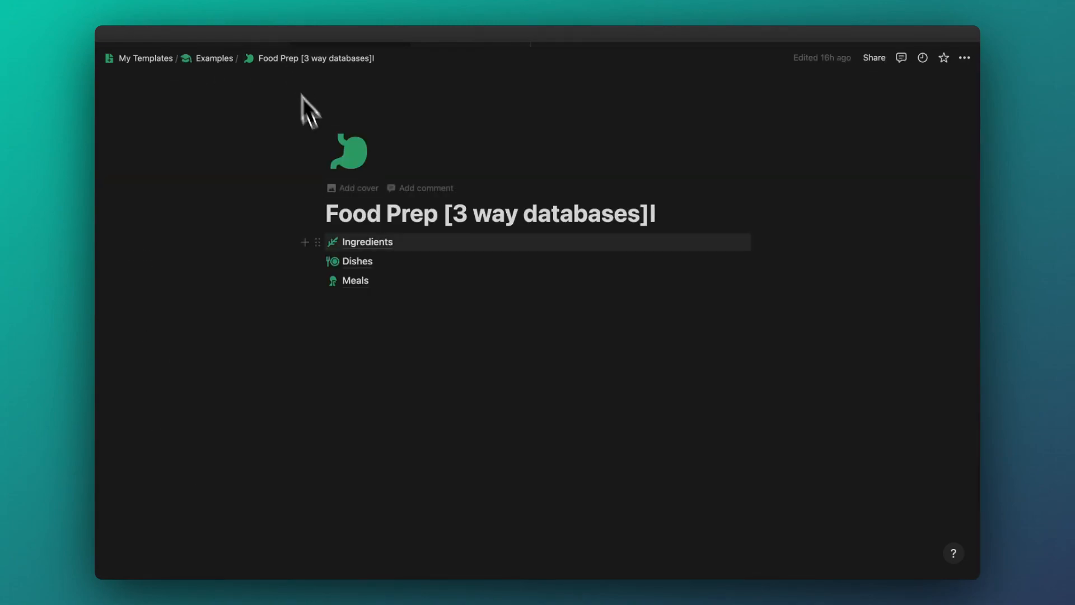
click(358, 260)
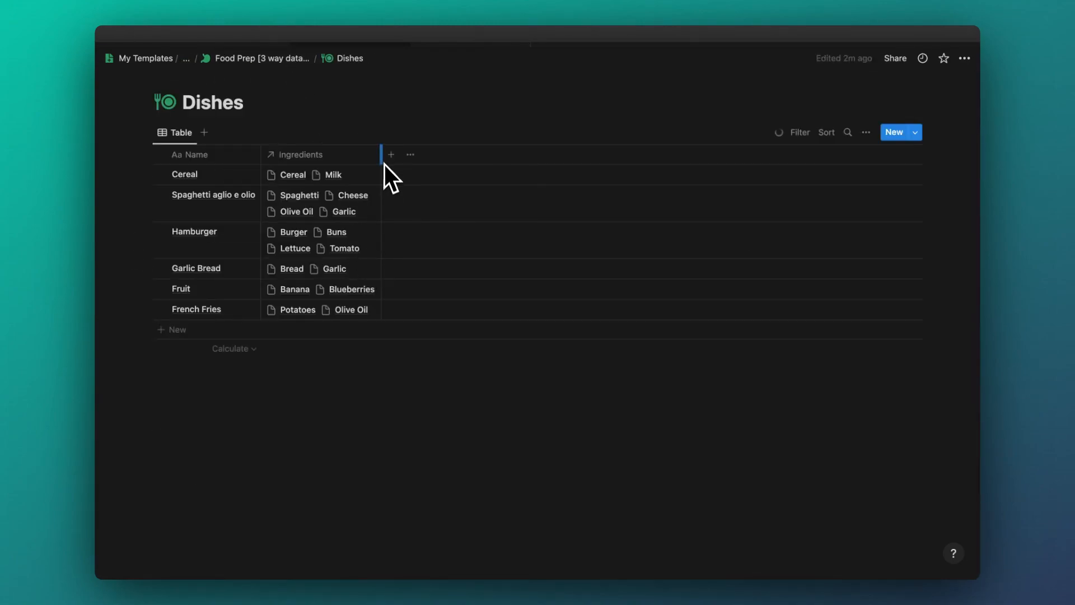
drag(382, 156, 475, 162)
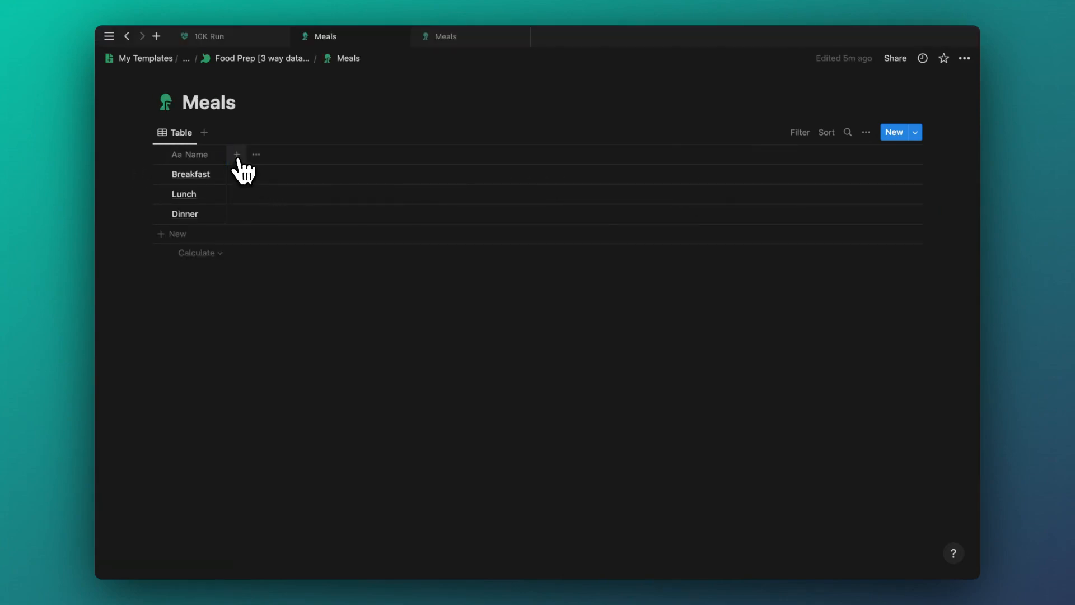
- Add a two-way Dishes relation to Meals with a fork-plate icon
click(236, 157)
text(re)
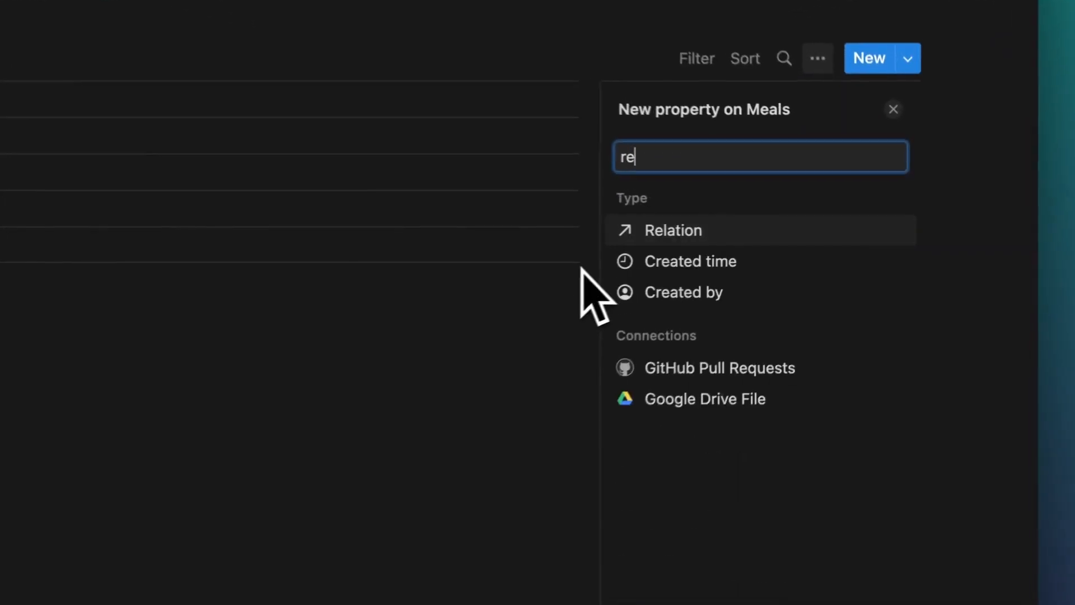
text(lation)
key(Return)
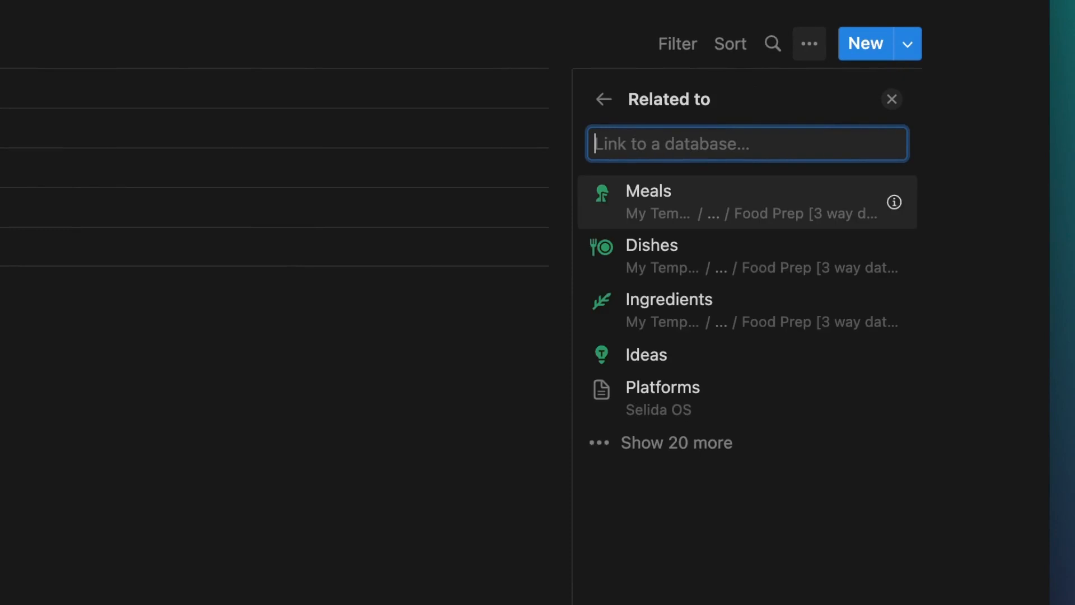
click(753, 268)
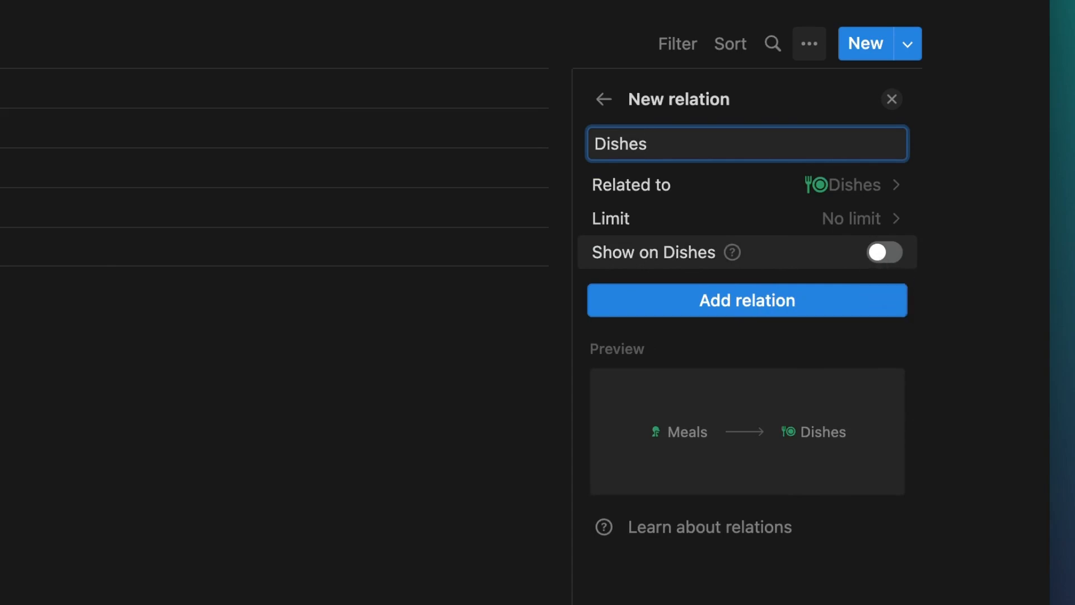
click(883, 253)
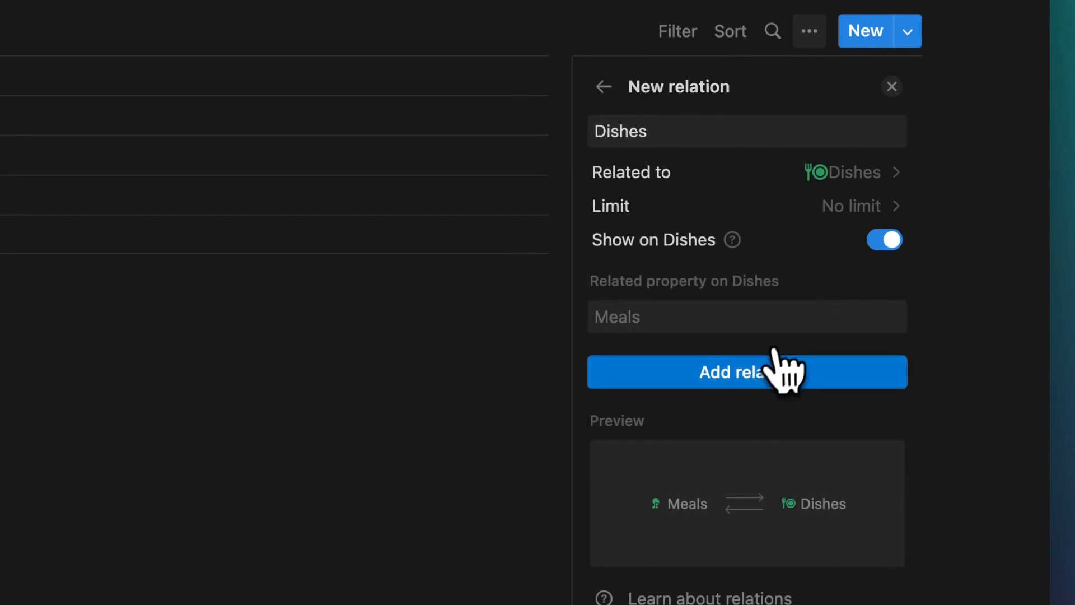
click(774, 367)
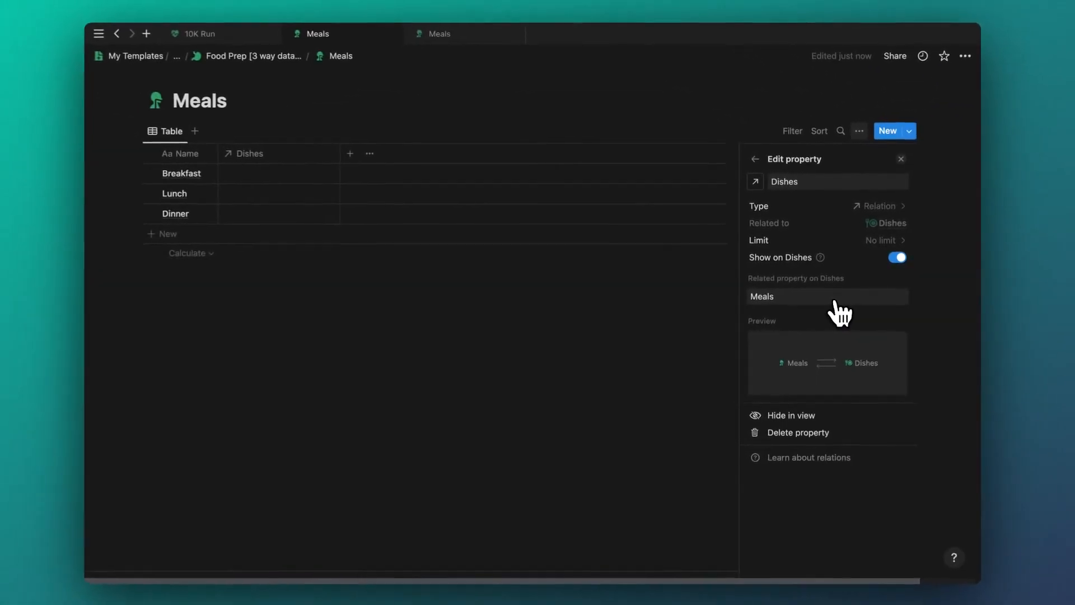
click(755, 182)
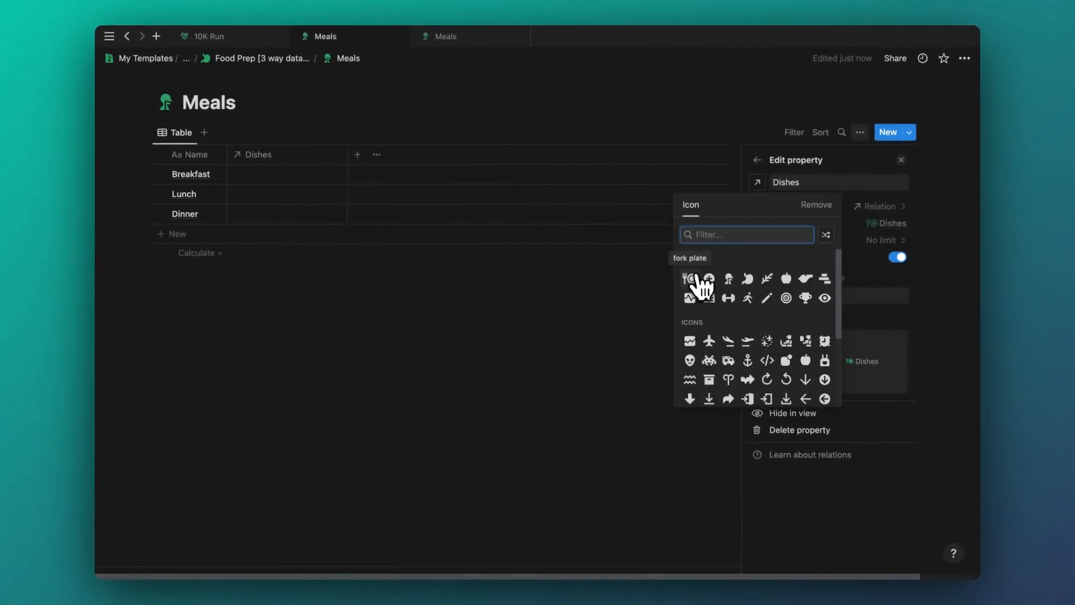
click(692, 276)
click(448, 257)
- Link Breakfast to Cereal and Fruit, Lunch to Hamburger and French Fries, and Dinner to Spaghetti aglio e olio and Garlic Bread
click(262, 176)
click(454, 311)
click(454, 313)
click(280, 195)
click(454, 312)
click(454, 314)
click(294, 231)
click(454, 291)
click(454, 312)
key(Escape)
drag(347, 170, 416, 168)
click(422, 315)
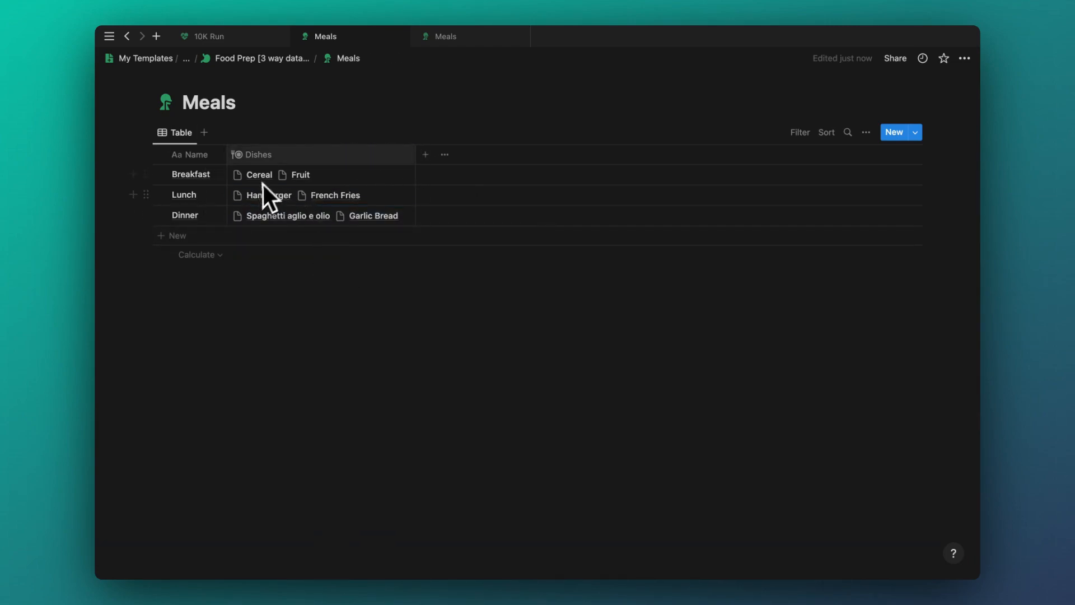
- Check the Ingredients column options in Dishes, then open the Ingredients database
click(286, 74)
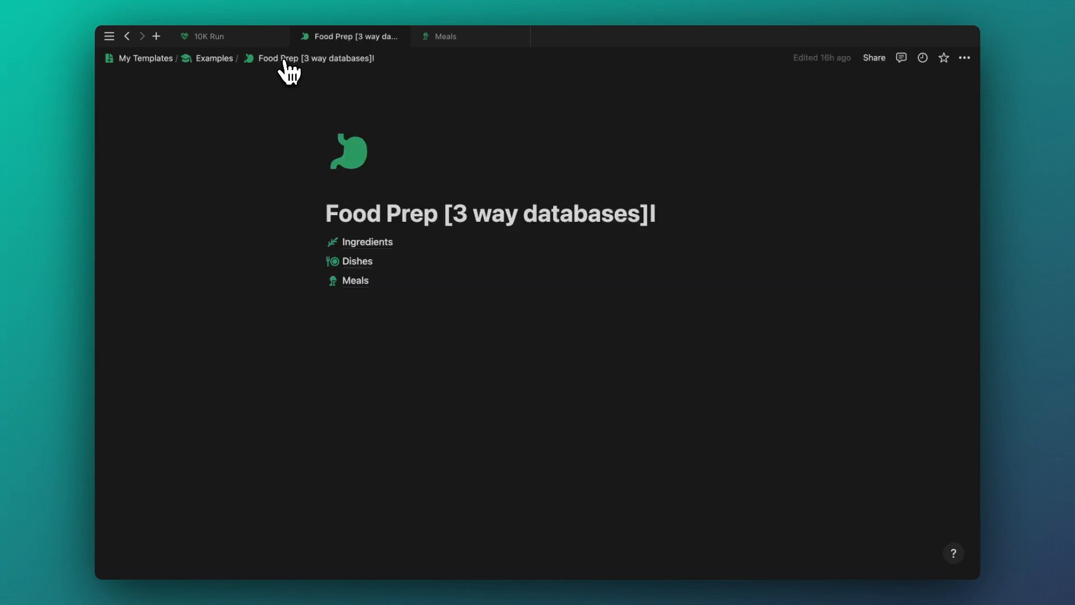
click(356, 260)
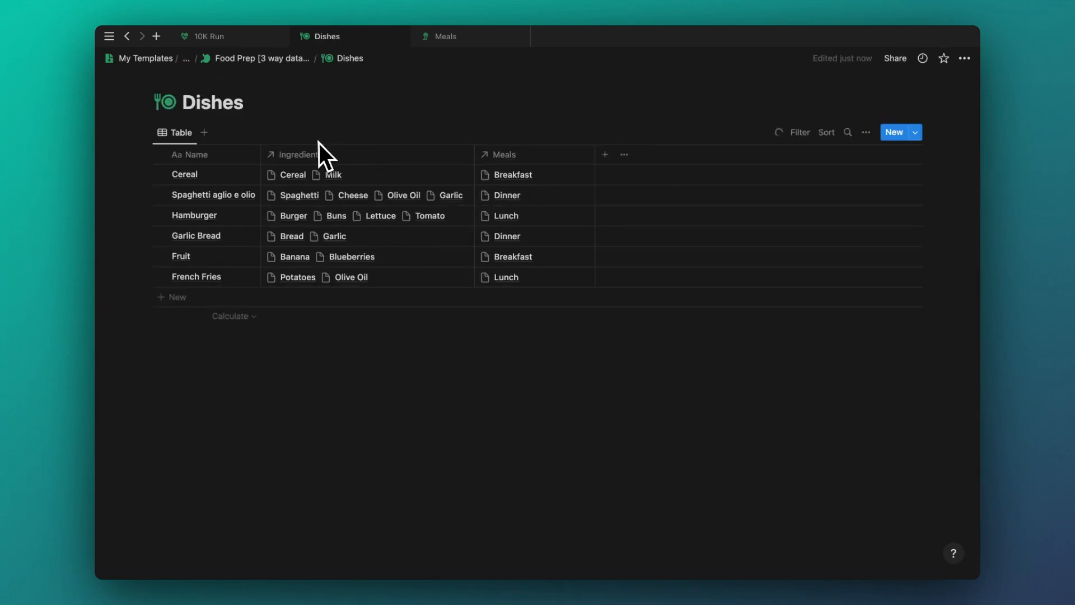
click(306, 157)
key(Escape)
click(262, 59)
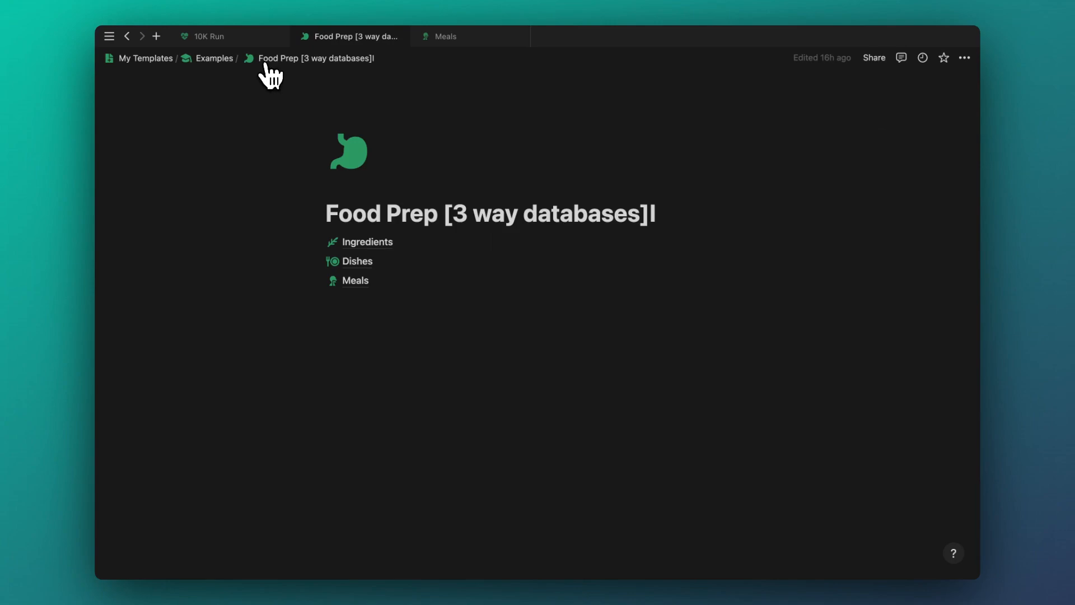
click(372, 243)
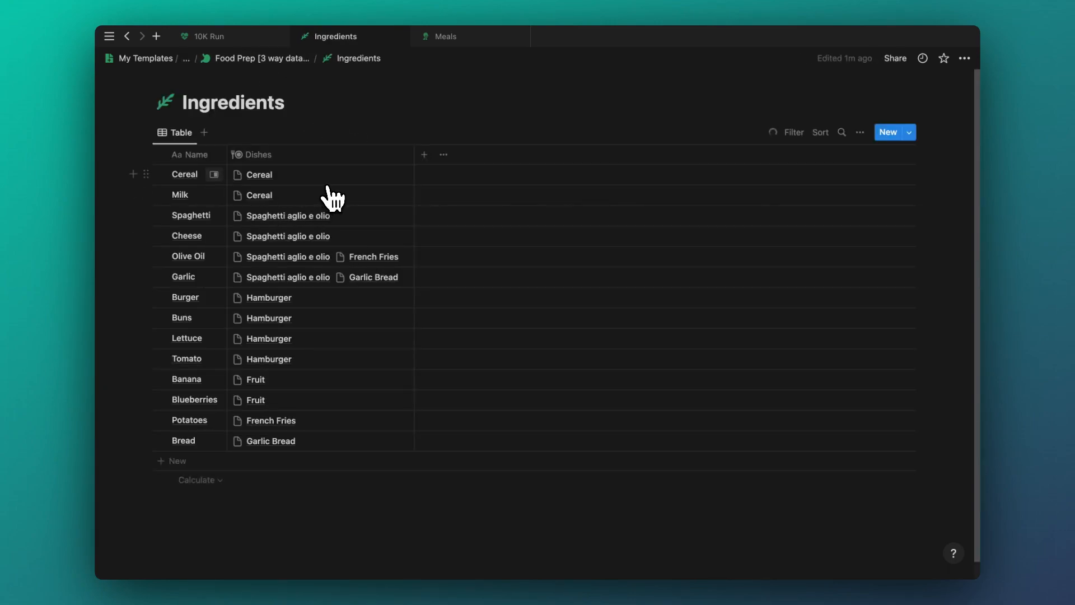
- Go through the Food Prep breadcrumb to open the Meals database
click(265, 59)
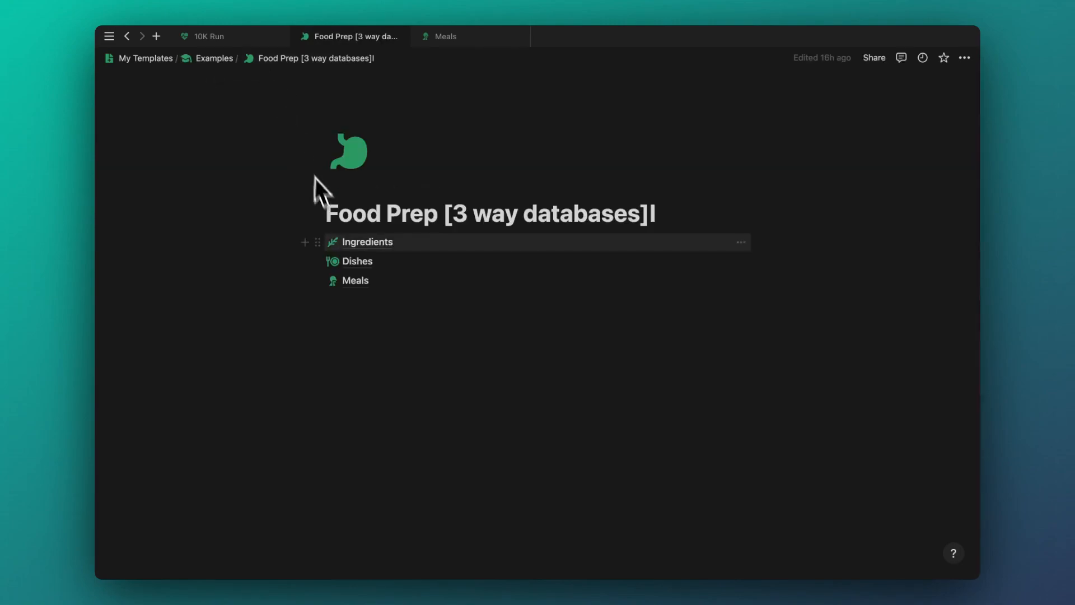
click(353, 280)
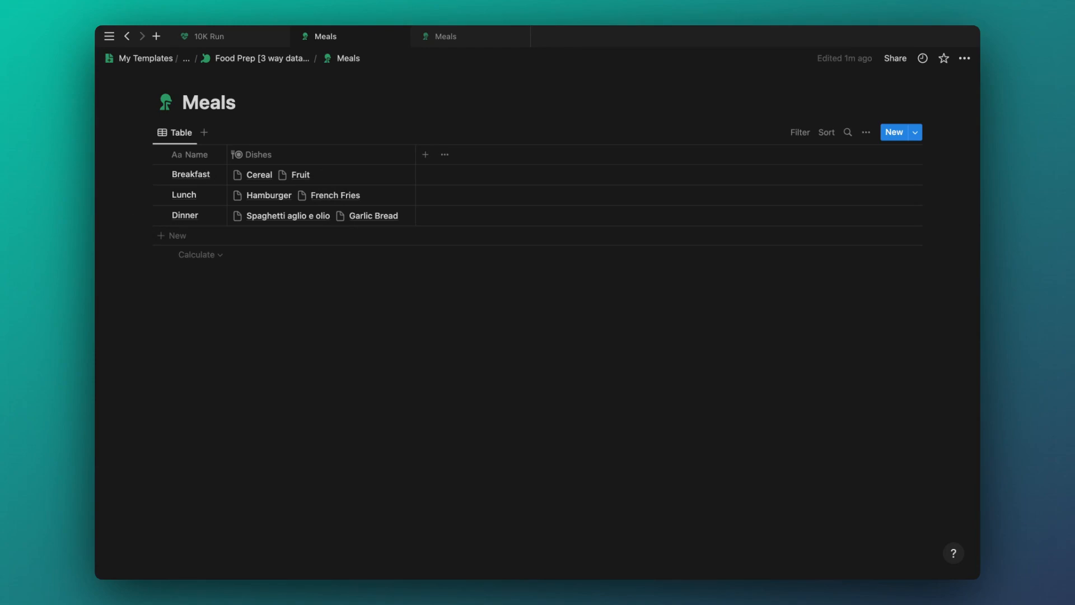
- Add a leaf-icon Ingredients relation column to Meals and check Breakfast's still-empty cell
click(425, 155)
text(rel)
key(Return)
click(790, 234)
click(821, 303)
click(757, 181)
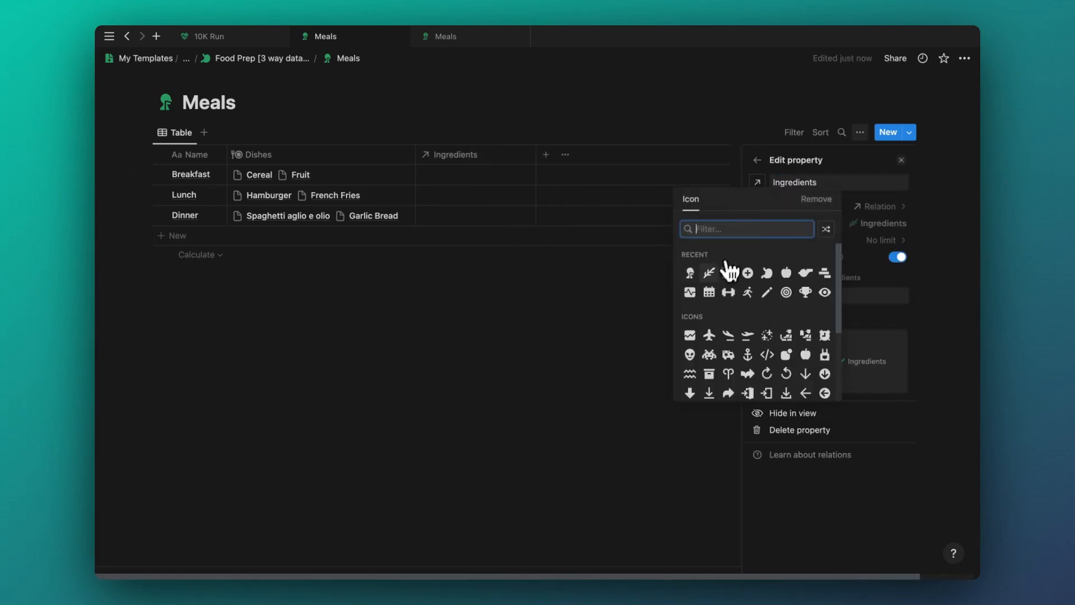
click(708, 273)
click(473, 175)
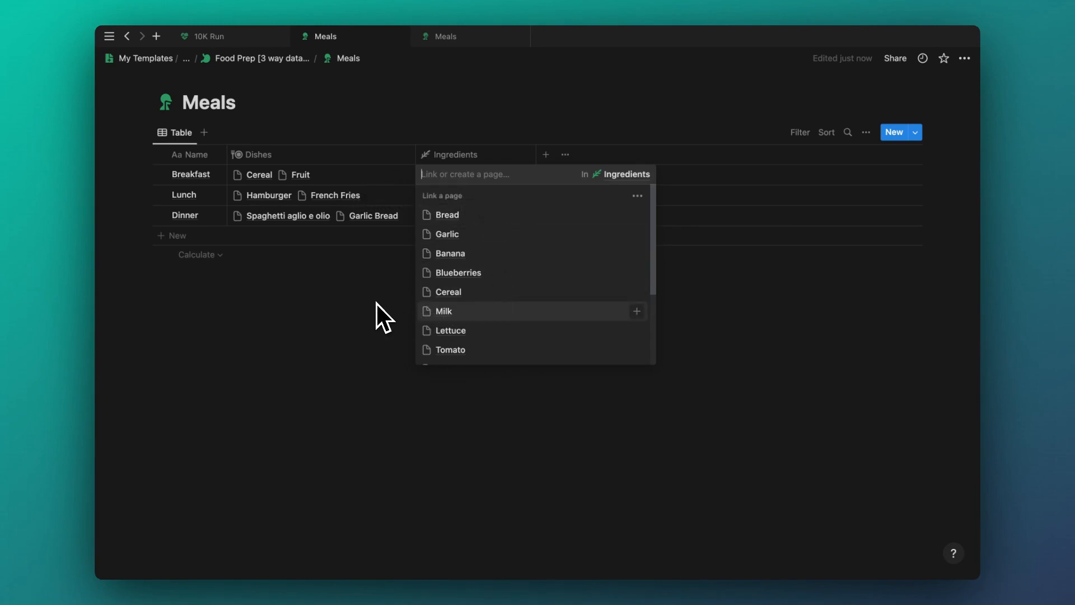
key(Escape)
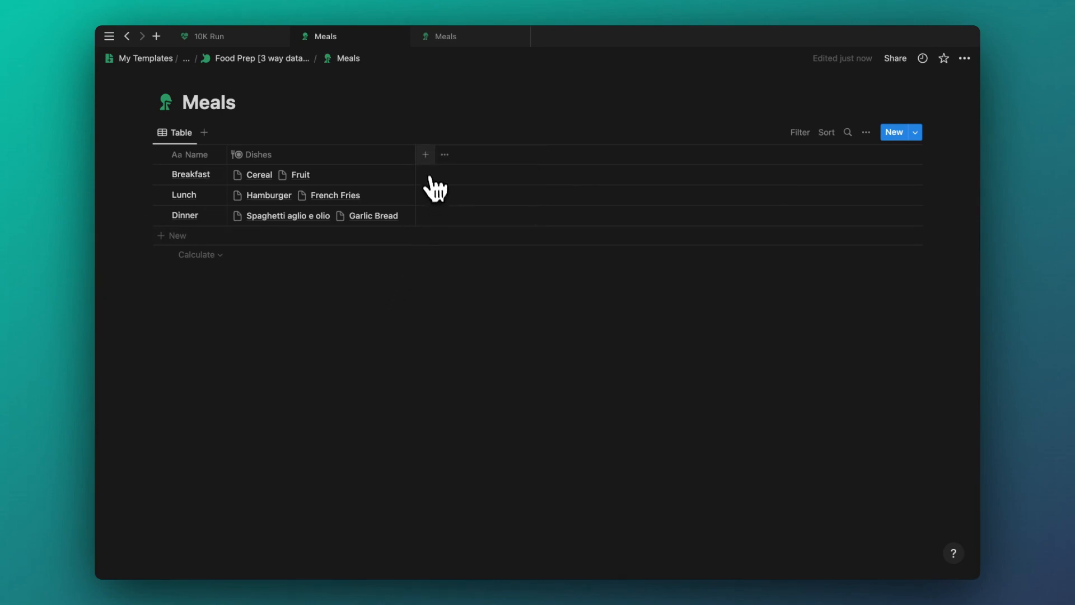
- Add a Meals rollup through the Dishes relation showing Ingredients, named Ingredients
click(426, 155)
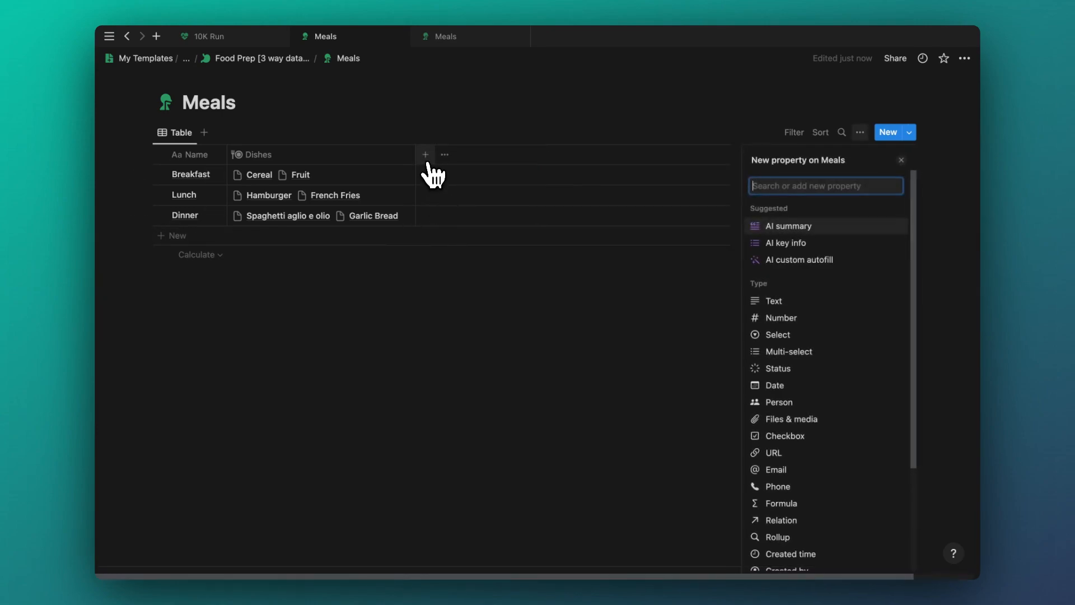
text(roll)
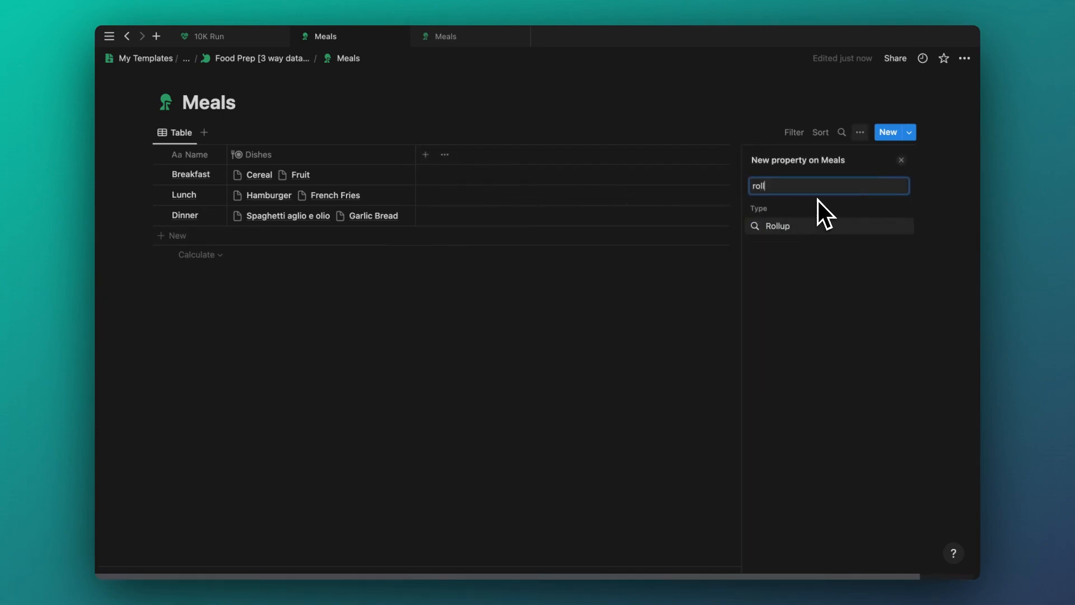
key(Return)
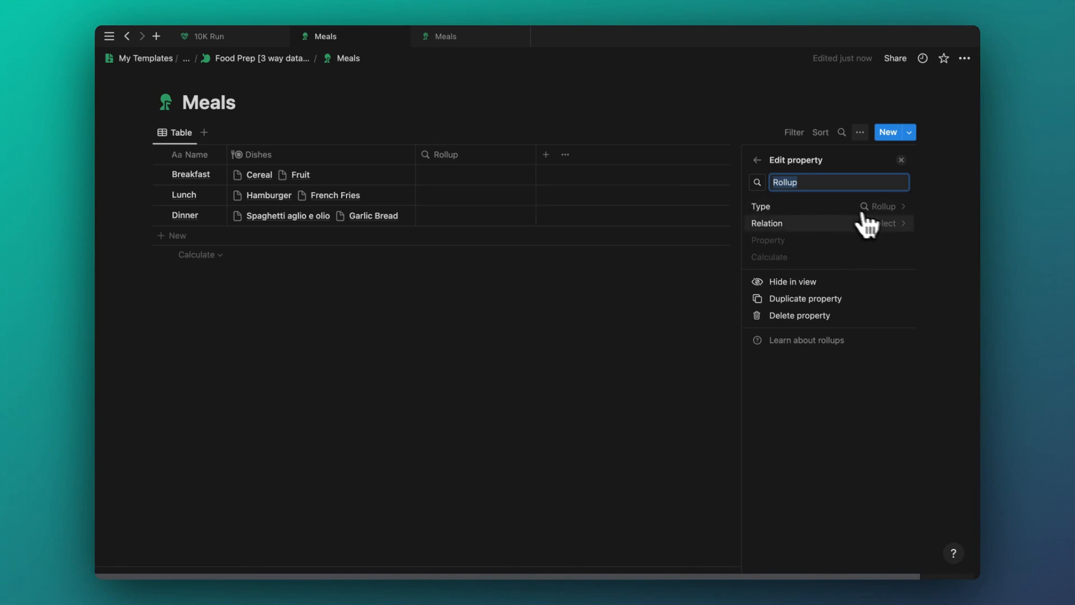
click(888, 223)
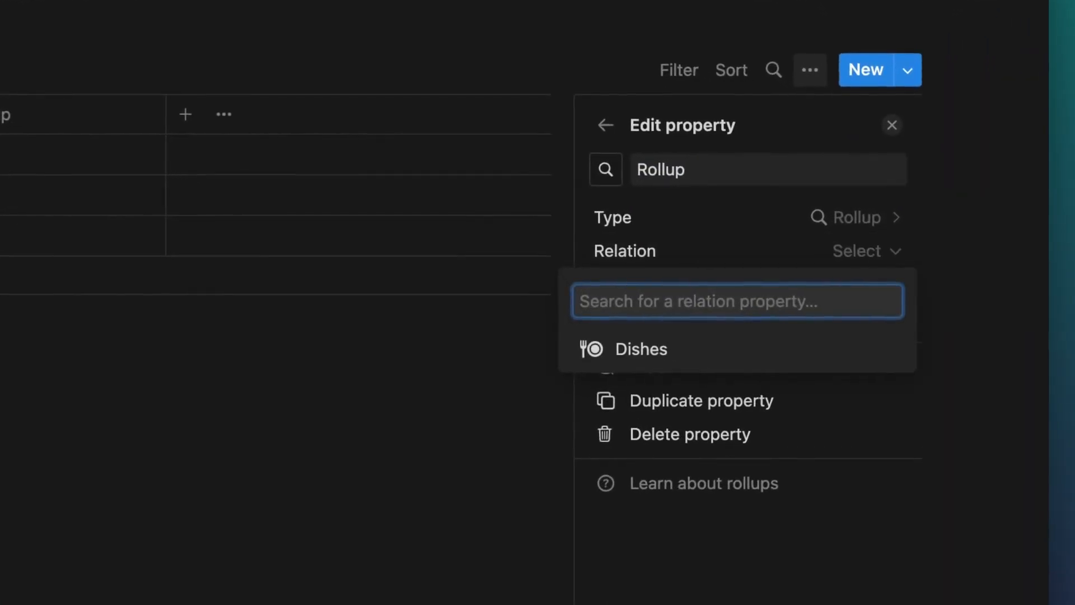
click(616, 357)
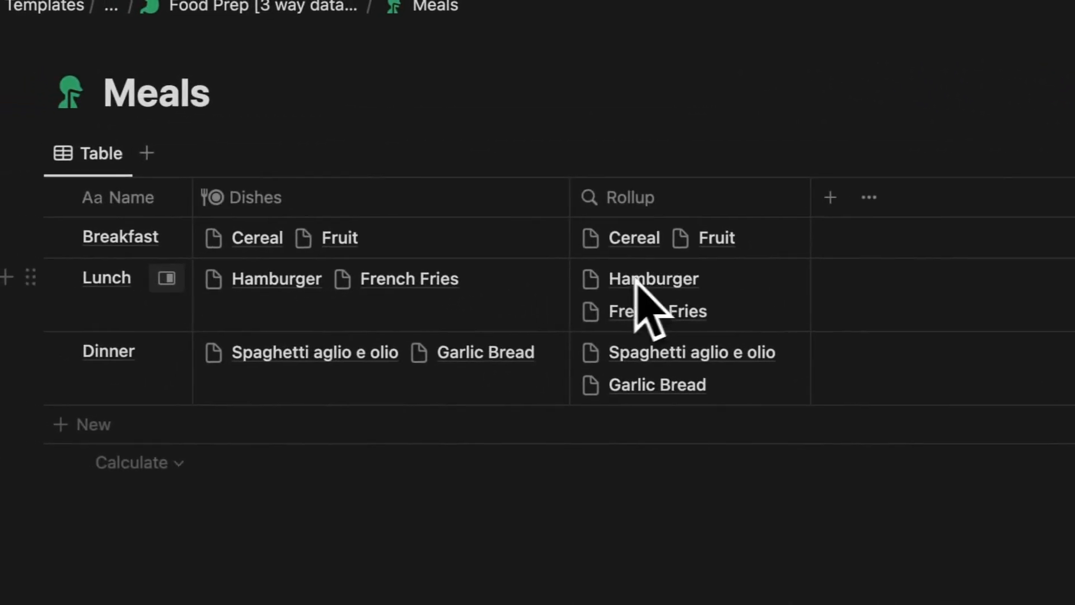
click(838, 246)
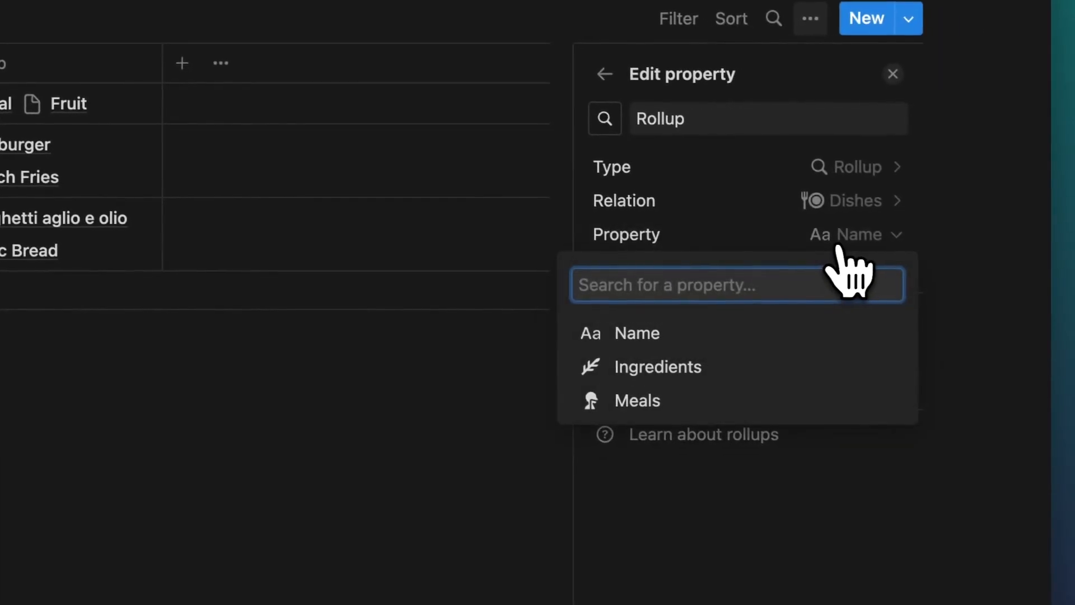
click(705, 367)
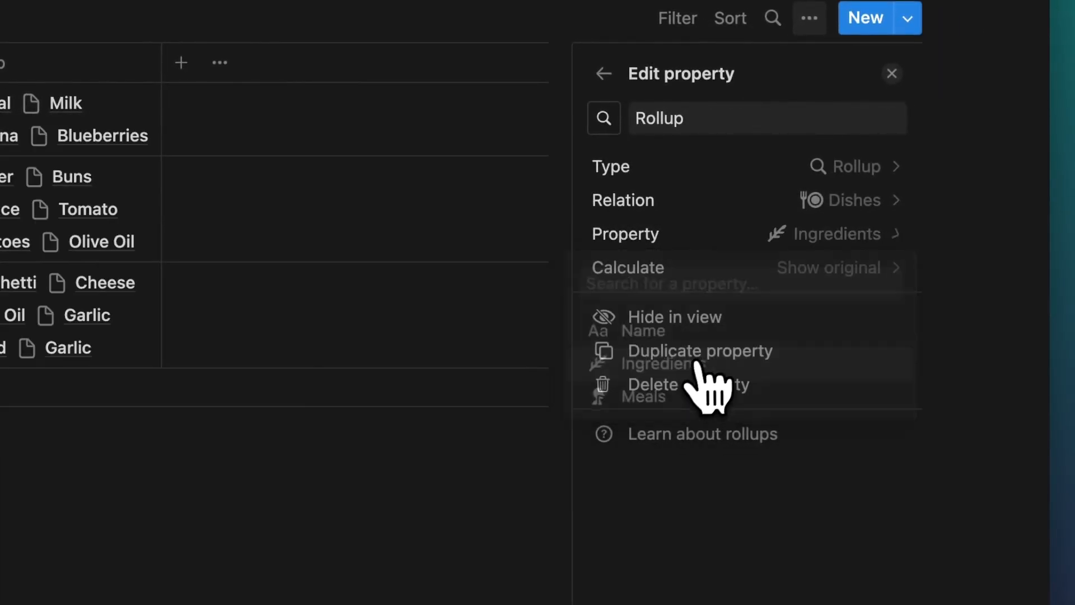
double_click(661, 130)
key(BackSpace)
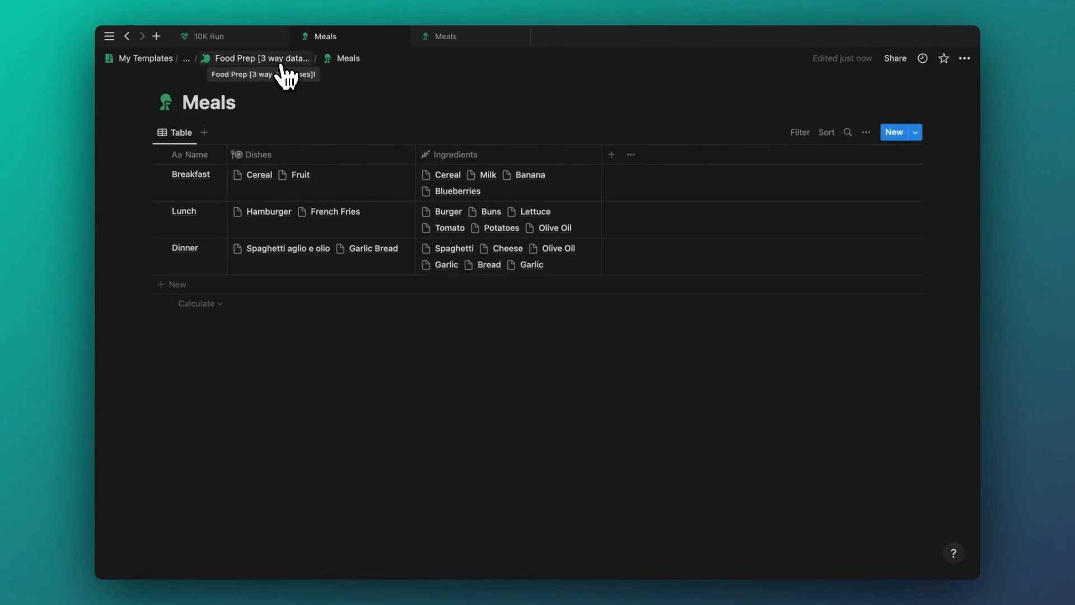
- Add an Ingredients rollup through the Dishes relation showing each dish's Meals
click(281, 61)
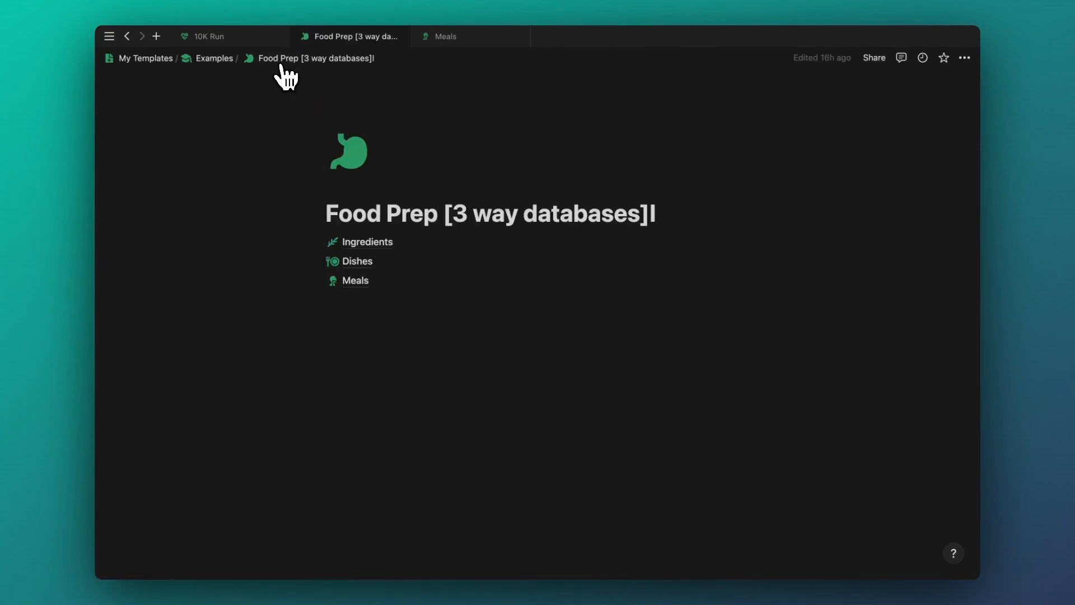
click(361, 243)
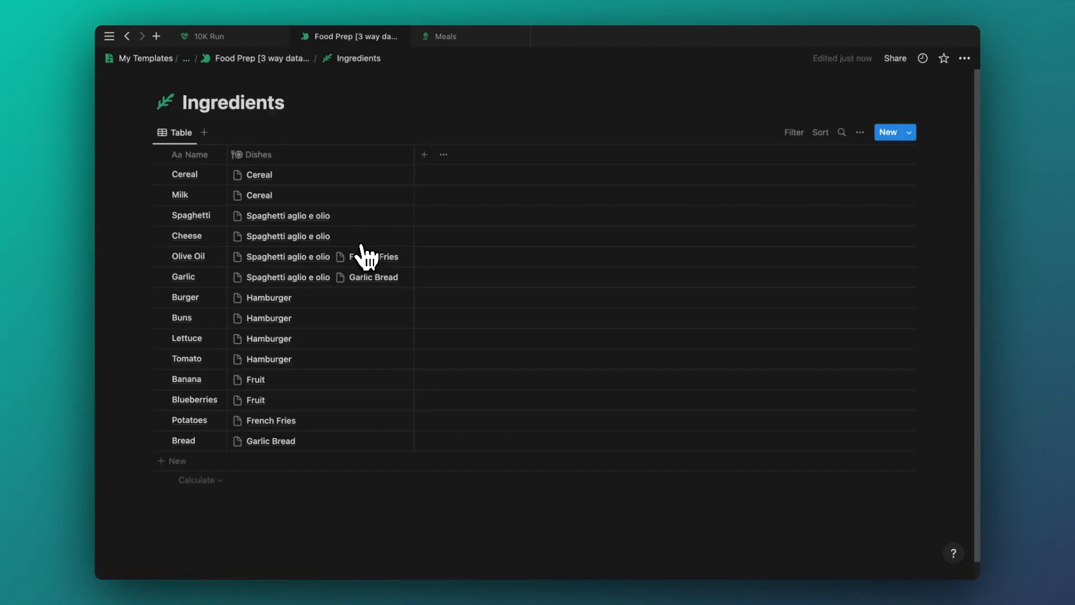
click(425, 156)
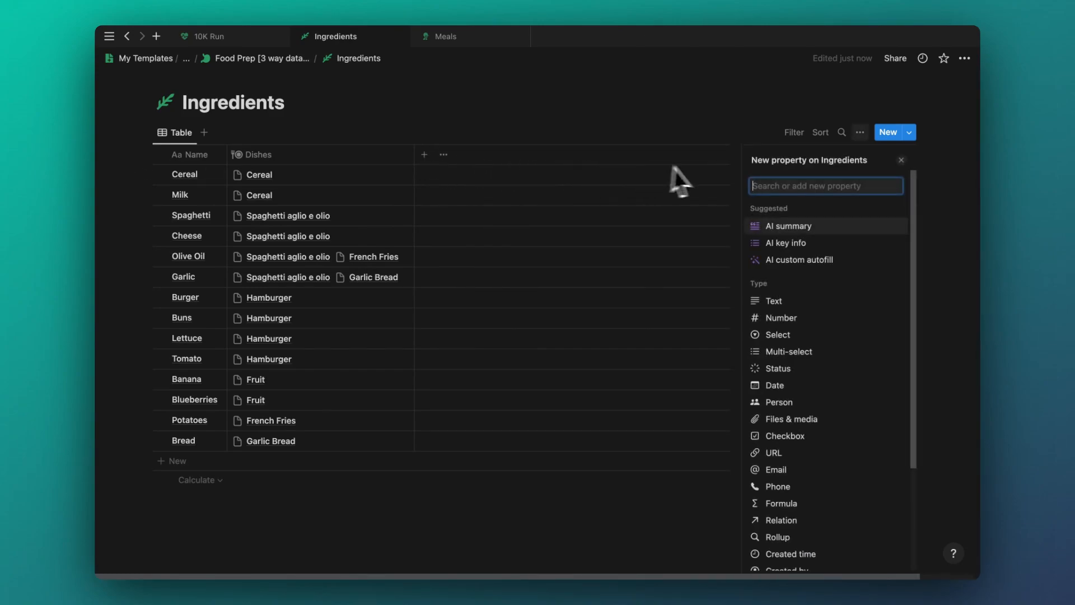
text(rollup)
key(Return)
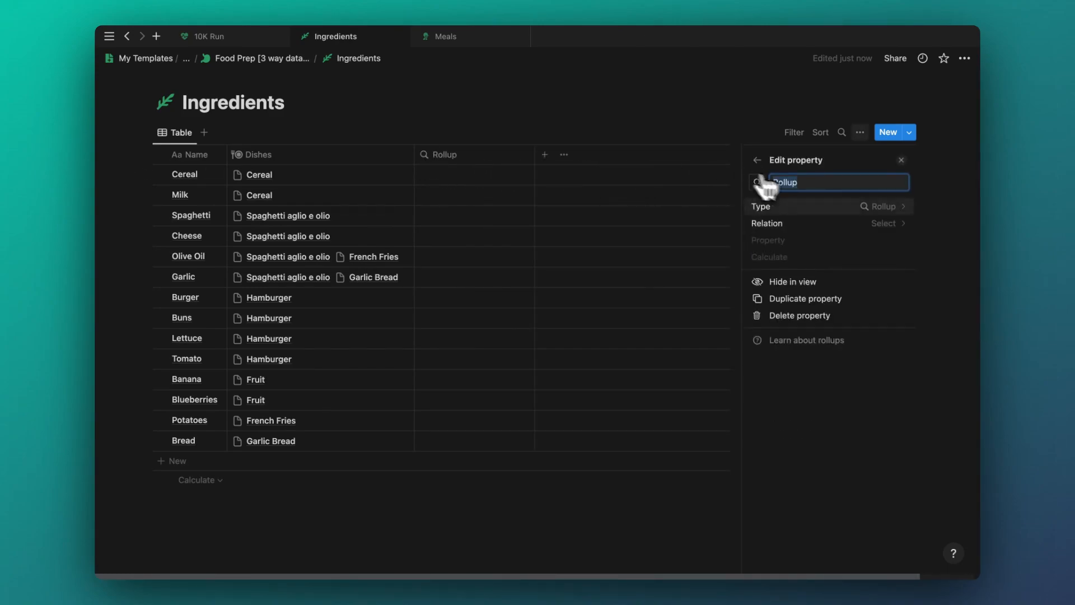
click(891, 223)
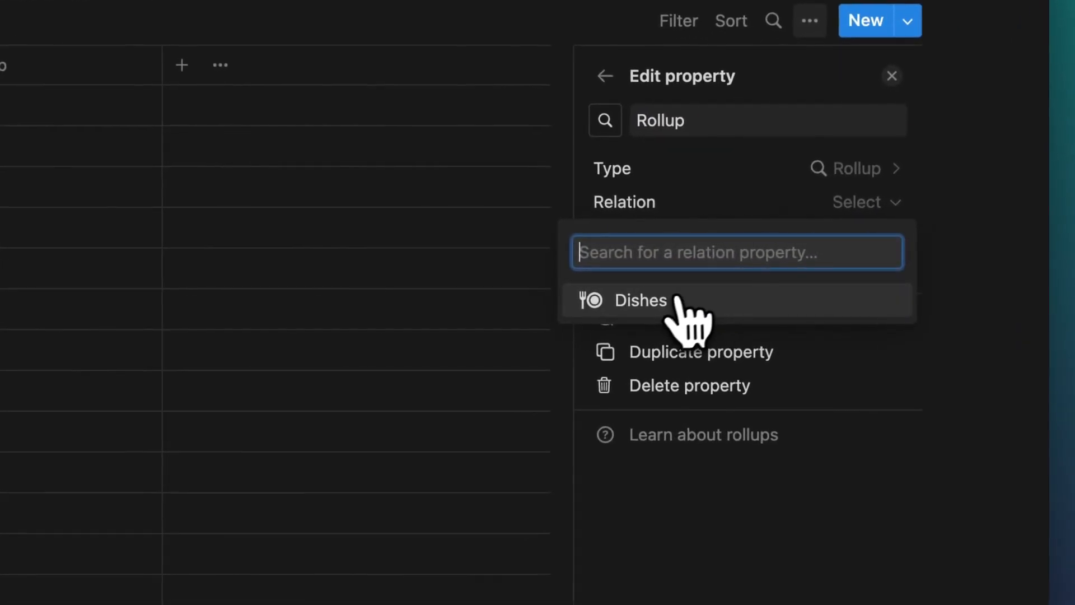
click(792, 271)
click(845, 236)
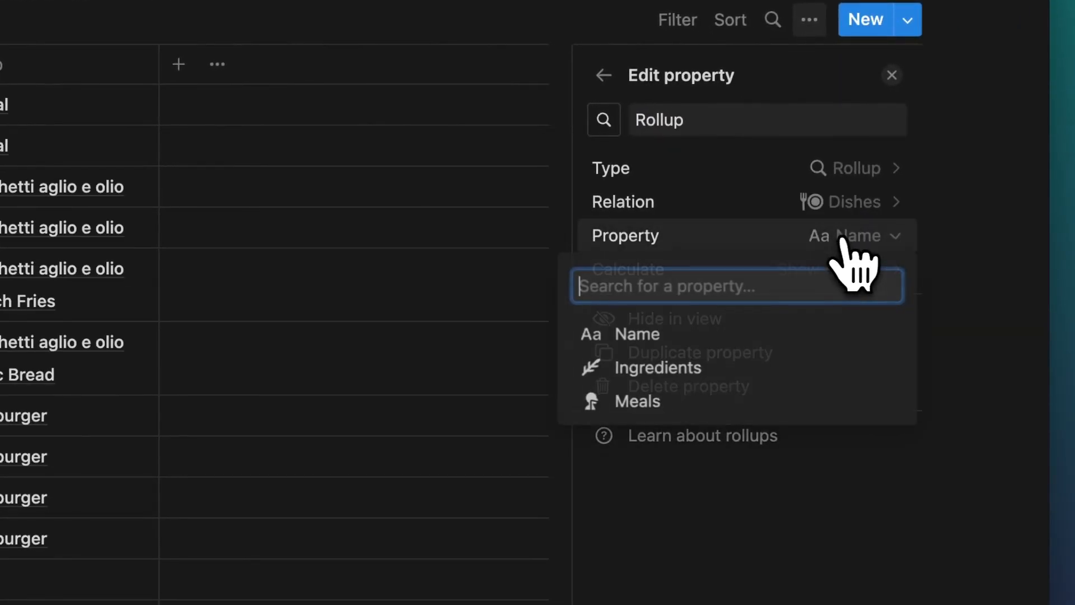
click(660, 399)
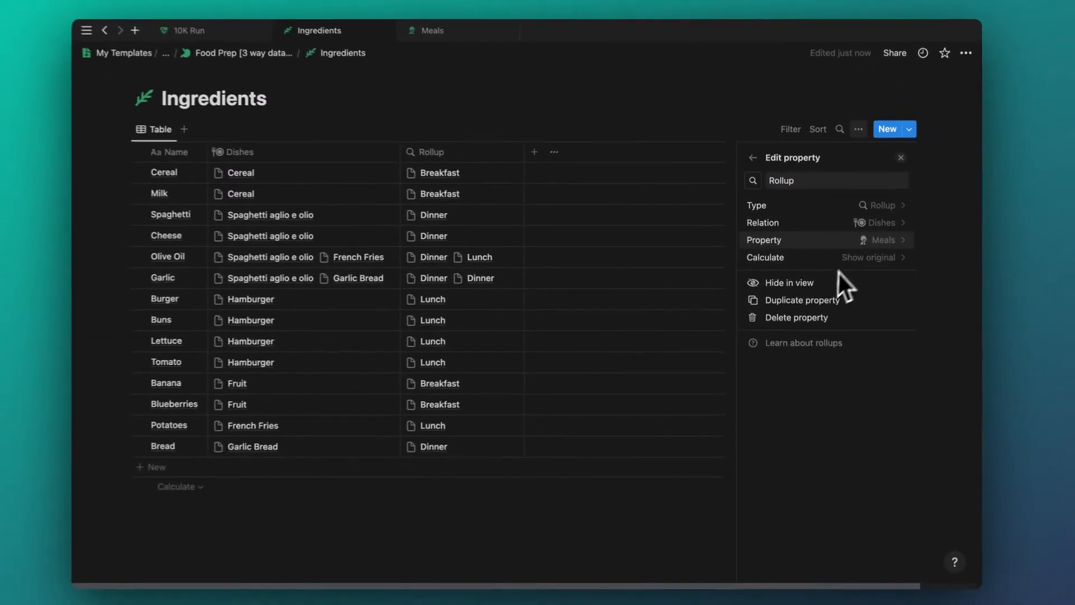
click(255, 58)
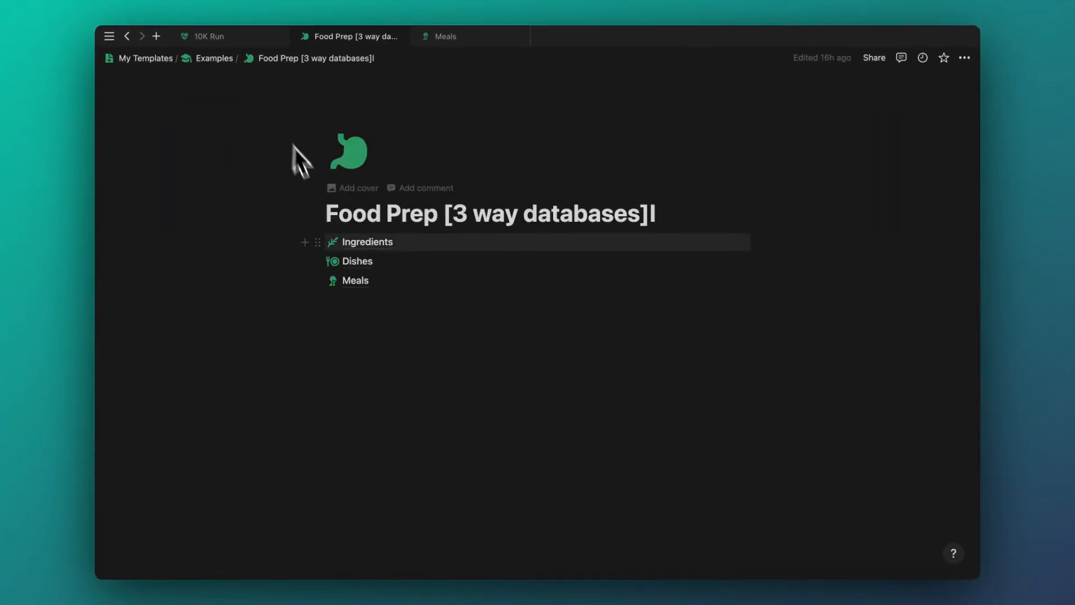
- Open Meals and unlink Fruit from Breakfast's dishes
click(352, 279)
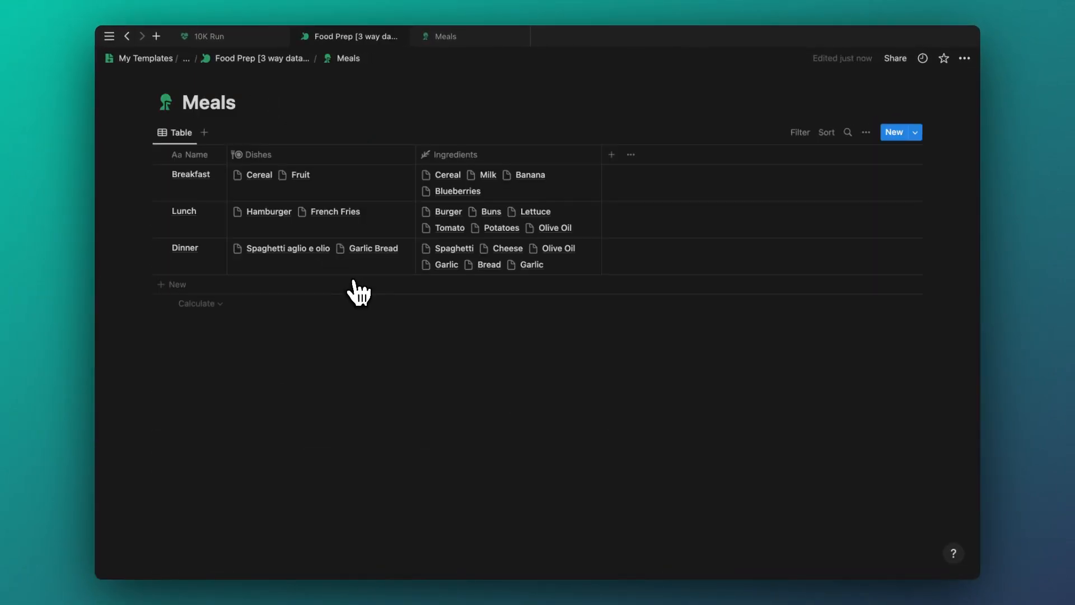
click(348, 179)
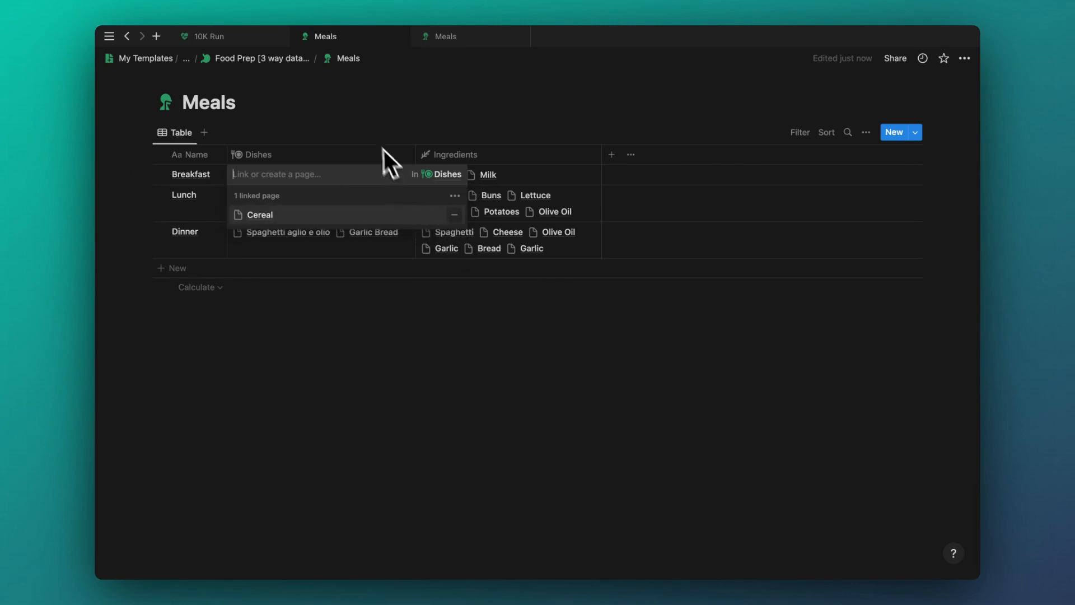
key(Escape)
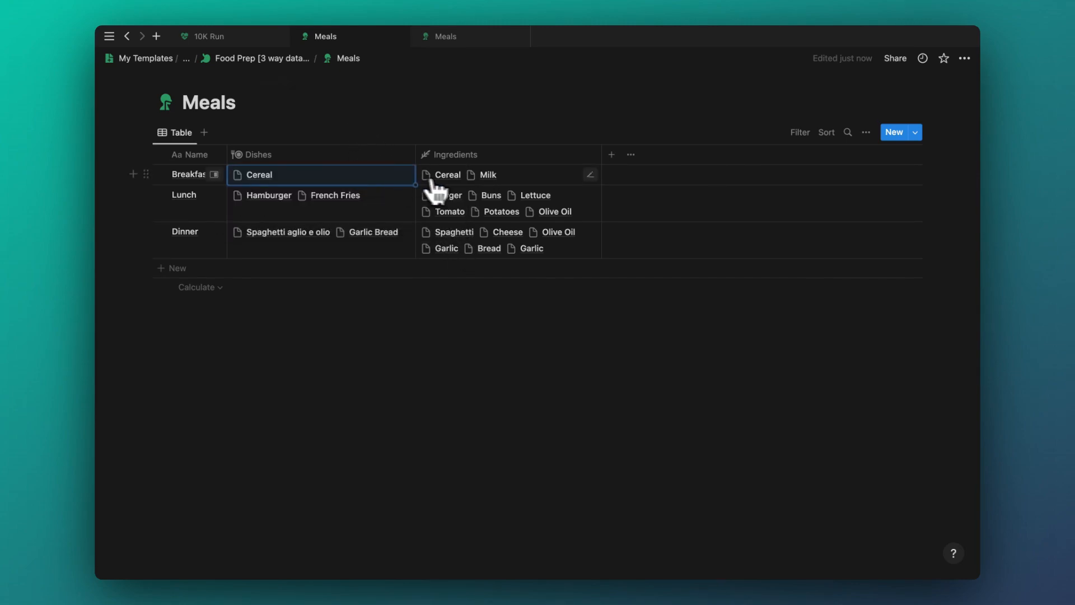
- Link Garlic Bread to Lunch's dishes
click(356, 205)
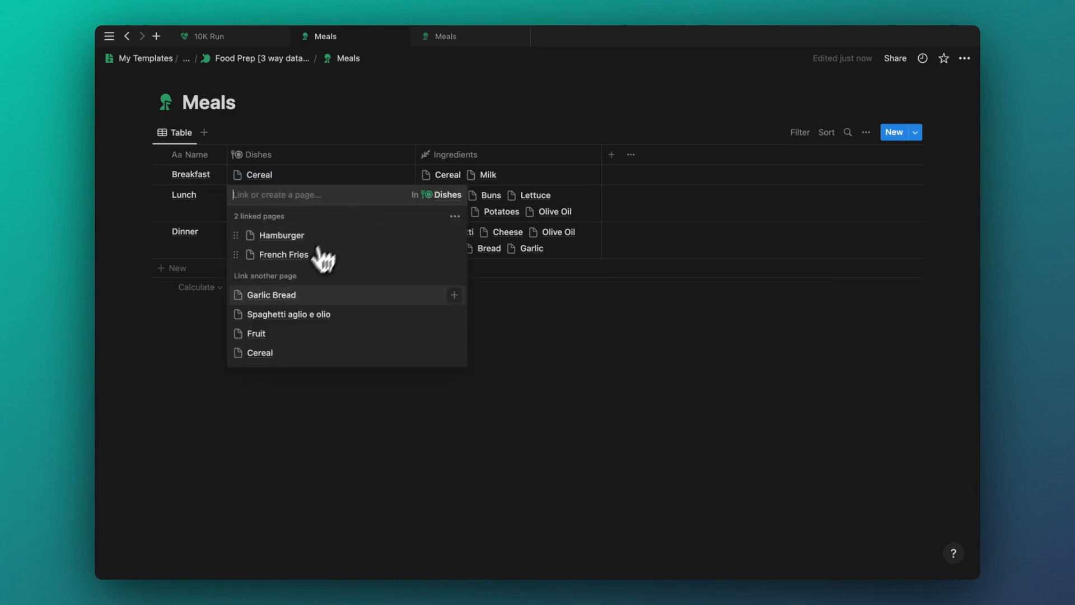
click(287, 293)
key(Escape)
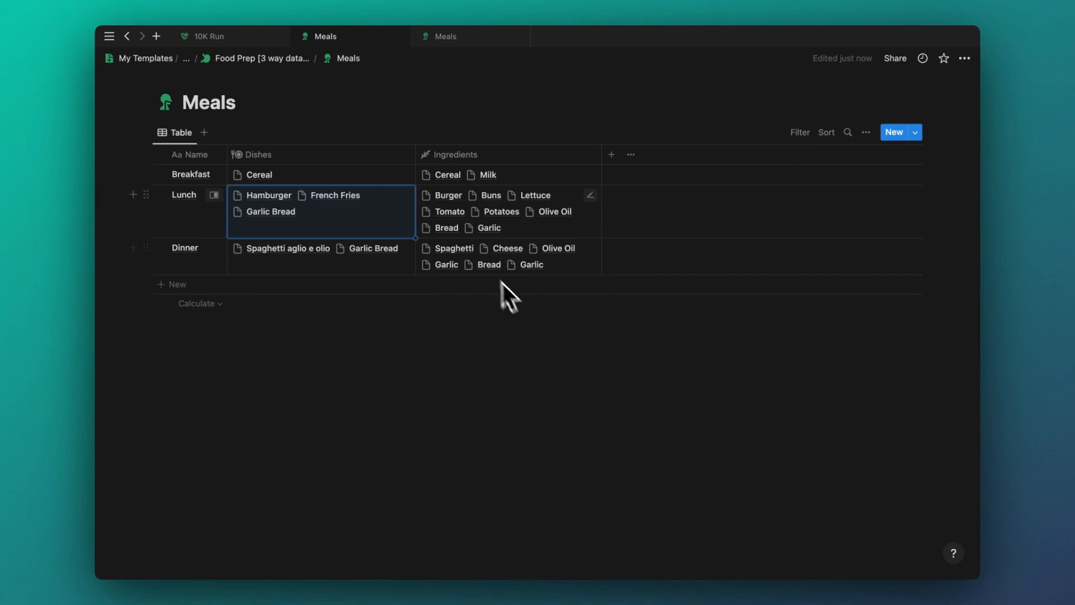